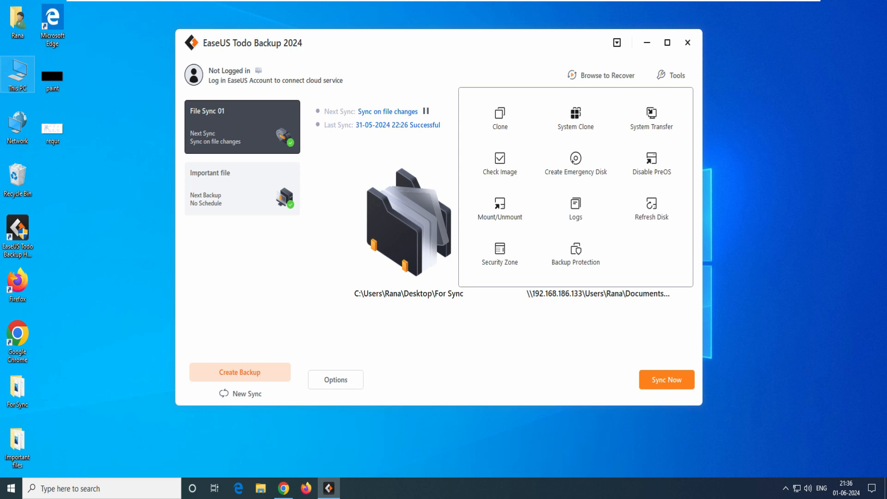
Sketch a drive D box with a total size of 100, circling the Security Zone feature
mouse_move(198, 300)
left_mouse_down()
mouse_move(205, 260)
mouse_move(337, 256)
mouse_move(200, 305)
left_mouse_up()
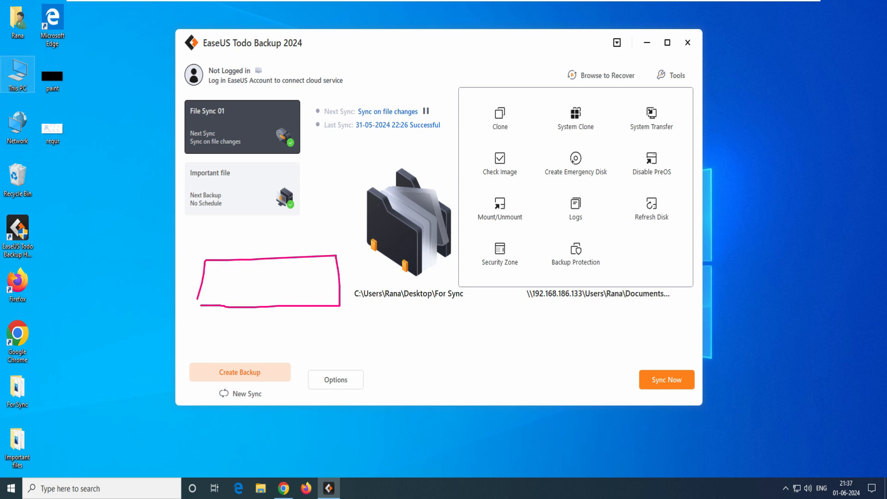
mouse_move(497, 269)
left_mouse_down()
mouse_move(506, 242)
mouse_move(502, 265)
left_mouse_up()
left_click_drag(200, 245, 341, 241)
mouse_move(251, 225)
left_mouse_down()
mouse_move(251, 236)
mouse_move(272, 230)
left_mouse_up()
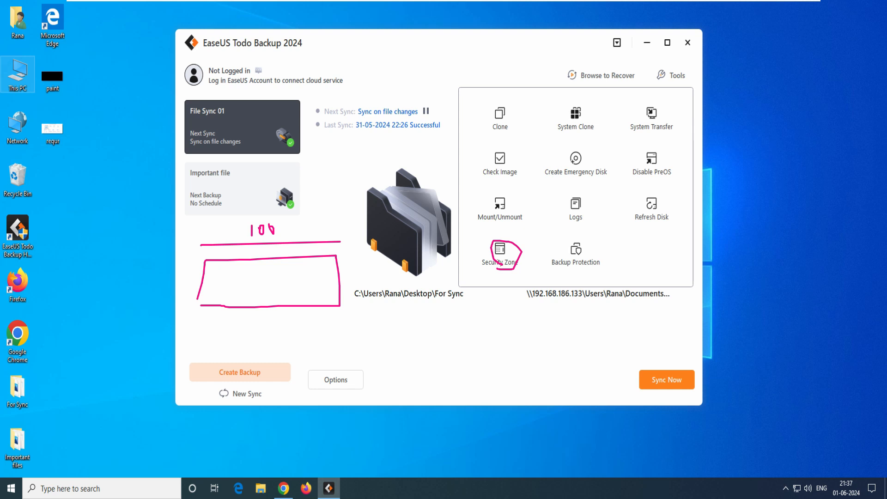
left_click_drag(237, 271, 250, 287)
Split the sketched drive into two 50 halves, drawing the split-off half as a labelled box below
left_click_drag(272, 259, 273, 310)
mouse_move(296, 272)
left_mouse_down()
mouse_move(300, 281)
mouse_move(318, 276)
left_mouse_up()
mouse_move(273, 317)
left_mouse_down()
mouse_move(271, 337)
mouse_move(322, 314)
mouse_move(337, 334)
mouse_move(273, 341)
mouse_move(287, 358)
mouse_move(294, 350)
left_mouse_up()
left_click_drag(299, 341, 296, 354)
mouse_move(317, 353)
left_mouse_down()
mouse_move(330, 338)
mouse_move(333, 349)
mouse_move(342, 340)
left_mouse_up()
mouse_move(290, 329)
left_mouse_down()
mouse_move(307, 319)
mouse_move(369, 328)
left_mouse_up()
mouse_move(376, 326)
left_mouse_down()
mouse_move(380, 318)
mouse_move(402, 325)
left_mouse_up()
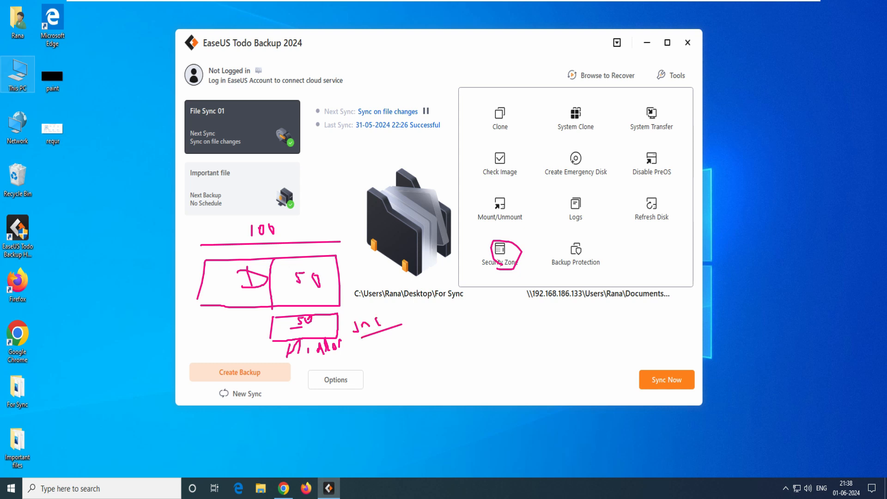
mouse_move(215, 216)
left_mouse_down()
mouse_move(235, 227)
mouse_move(218, 228)
left_mouse_up()
mouse_move(255, 266)
left_mouse_down()
mouse_move(242, 288)
mouse_move(257, 289)
left_mouse_up()
left_click_drag(256, 334, 280, 325)
Clear the sketches and check in This PC that New Volume (E:) has 9.96 GB free of 9.99 GB
key("Escape")
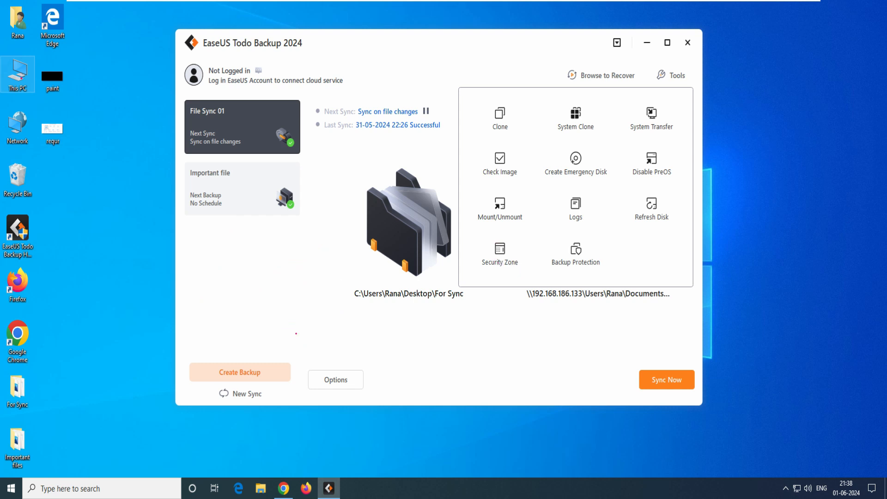
key("Escape")
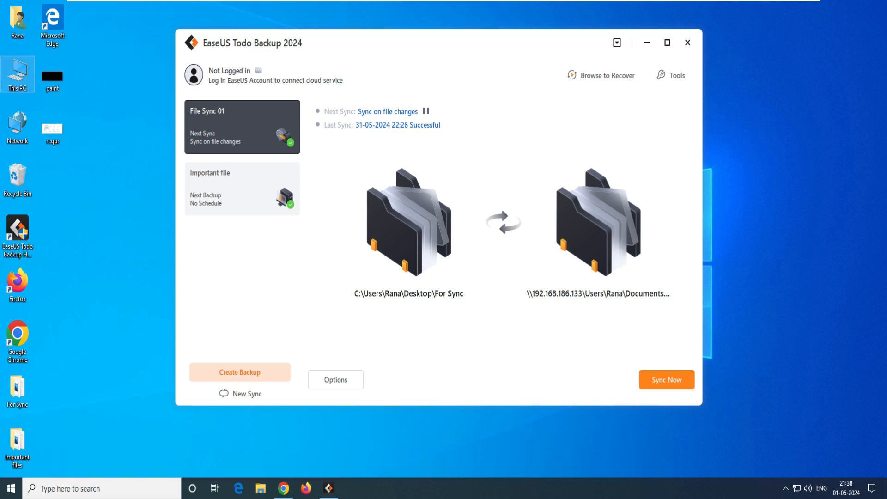
double_click(18, 74)
left_click(212, 241)
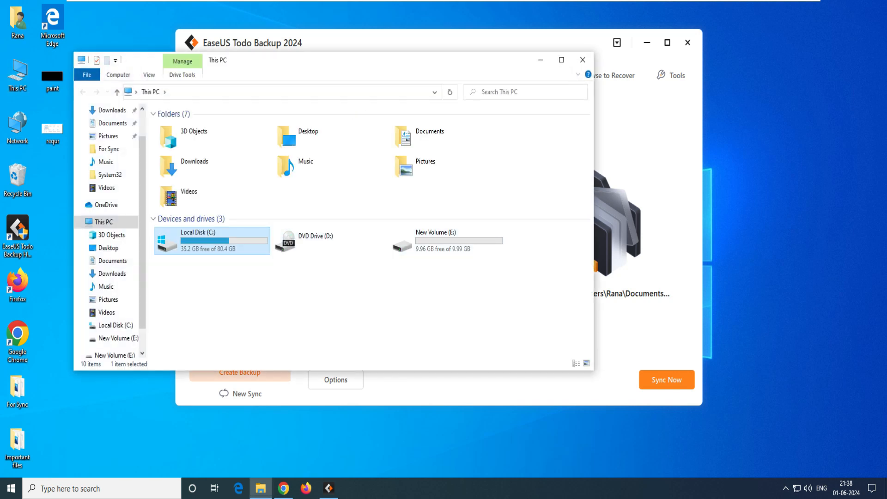
left_click(447, 241)
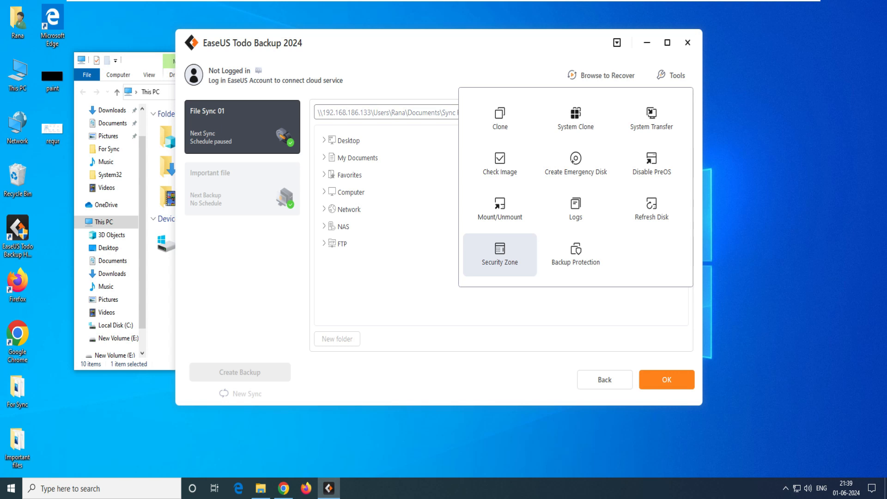
Begin creating a Security Zone and pick New Volume E: as its host partition
left_click(500, 254)
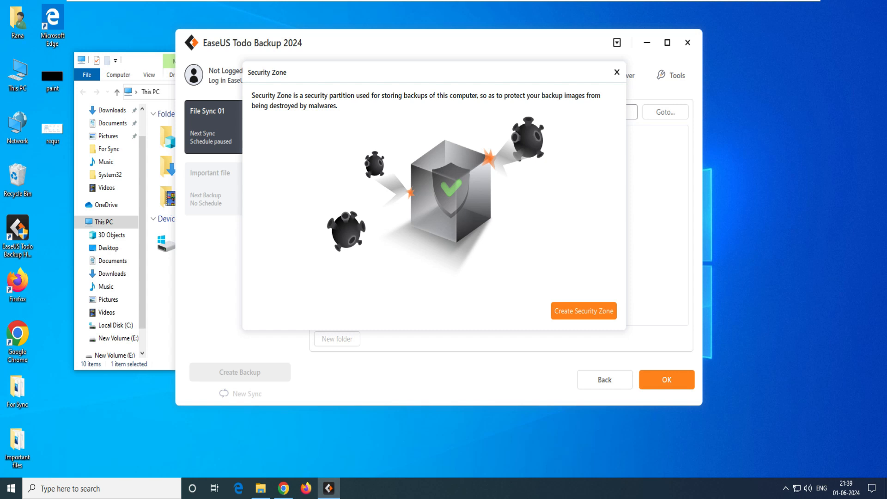
left_click(583, 311)
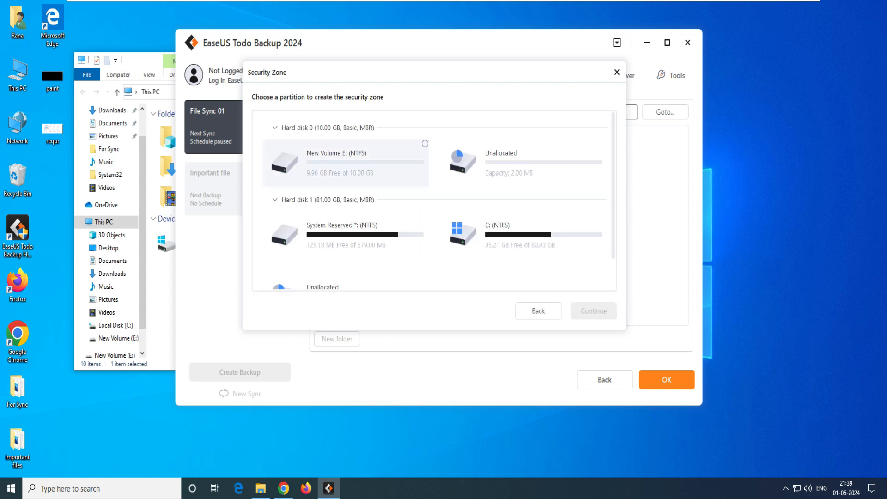
scroll(347, 143, "down", 1)
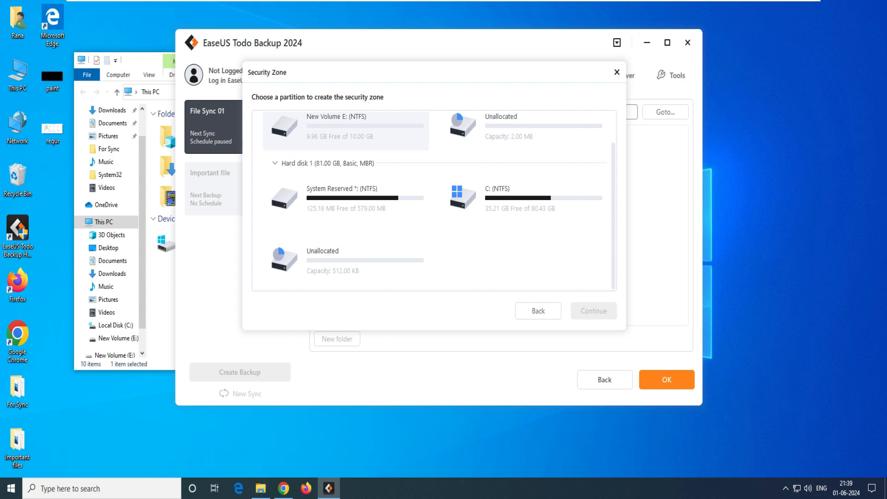
scroll(347, 217, "up", 1)
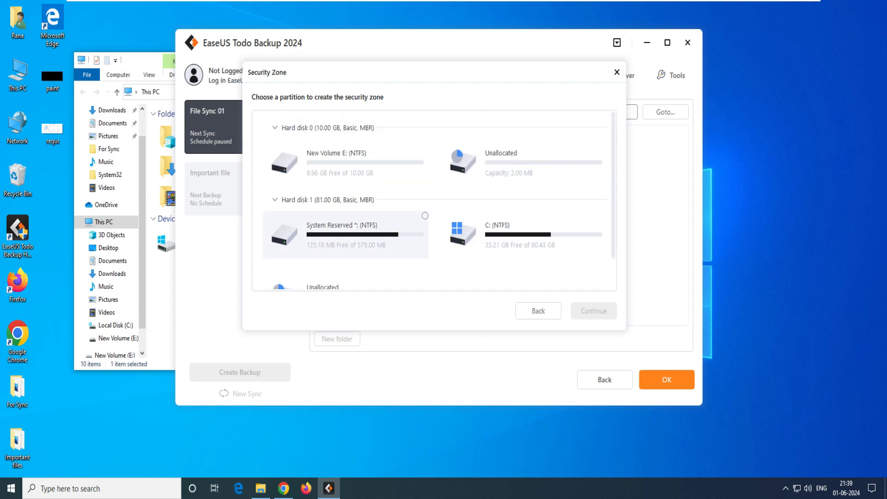
left_click(346, 164)
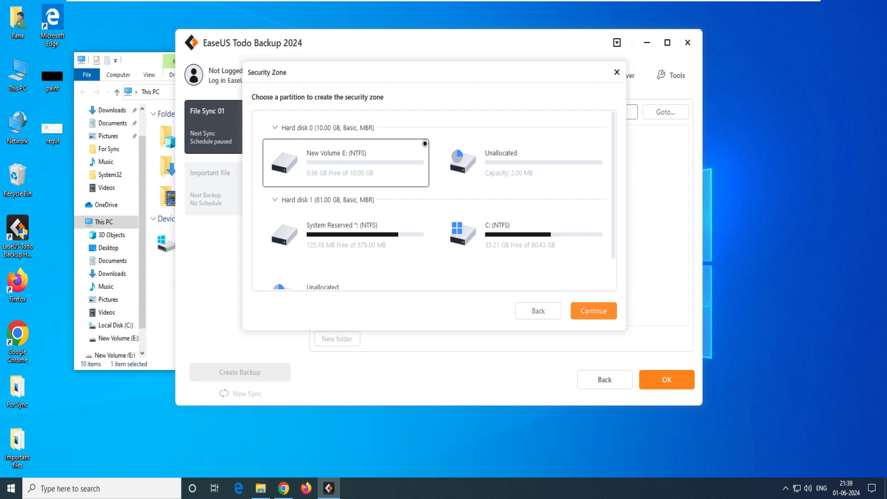
left_click(594, 311)
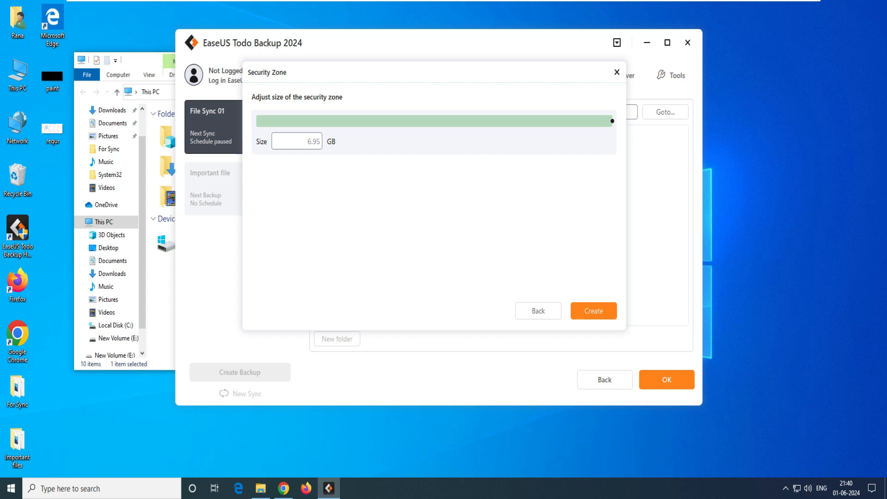
Size the security zone to 5.12 GB and create it, shrinking E: to 4.87 GB
left_click_drag(612, 121, 518, 121)
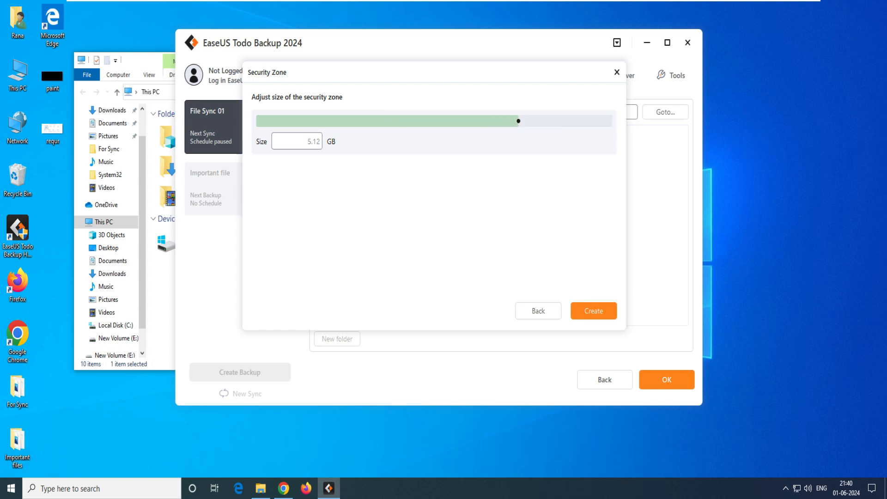
left_click(593, 310)
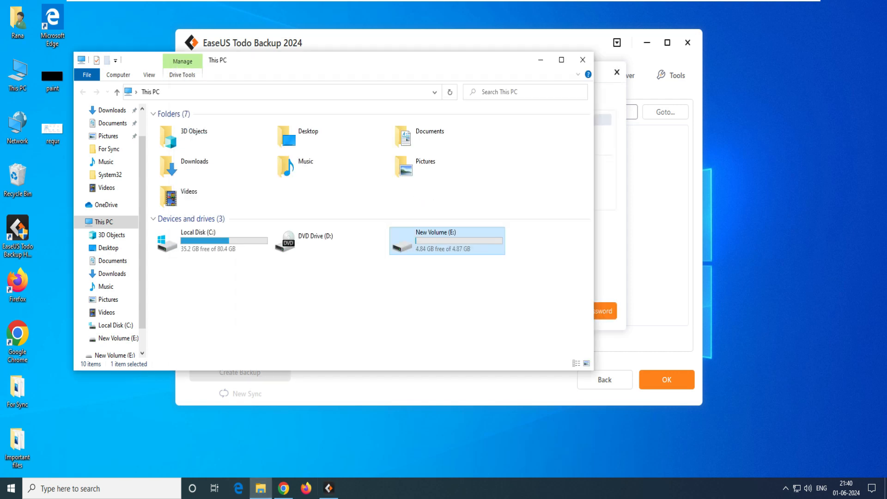
Set and confirm a password on the security zone, then bring This PC back into view
left_click(398, 301)
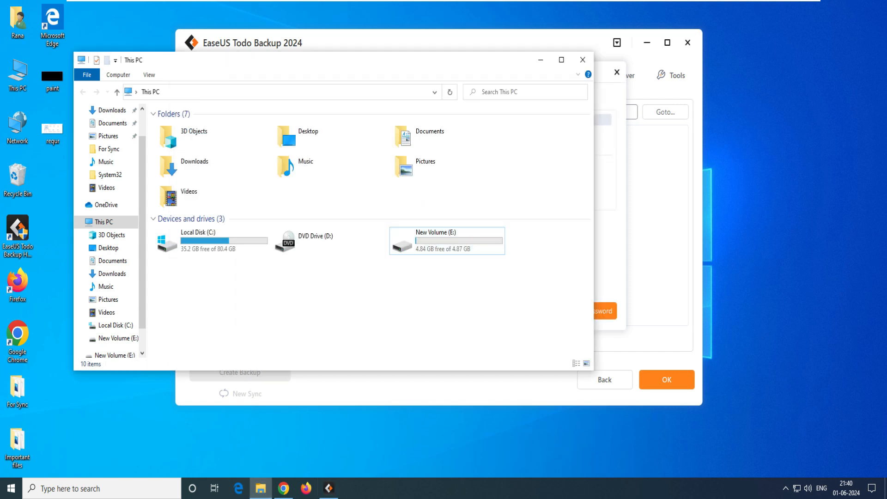
left_click(541, 60)
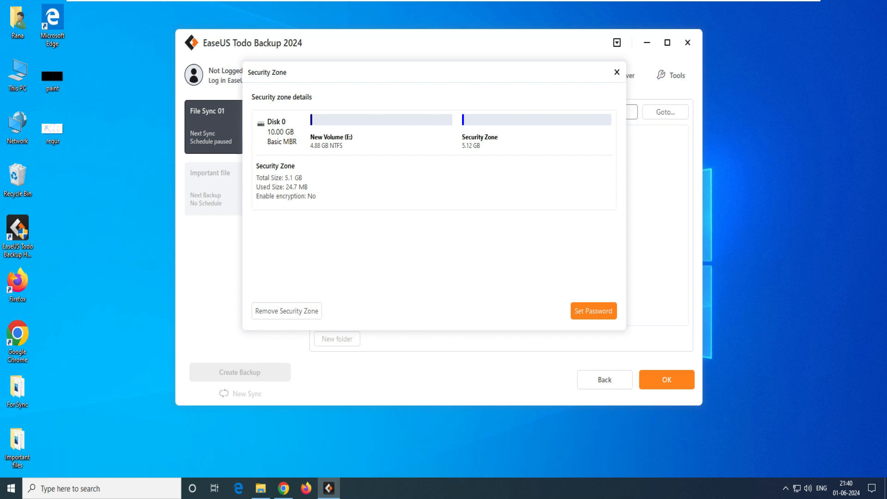
left_click(594, 310)
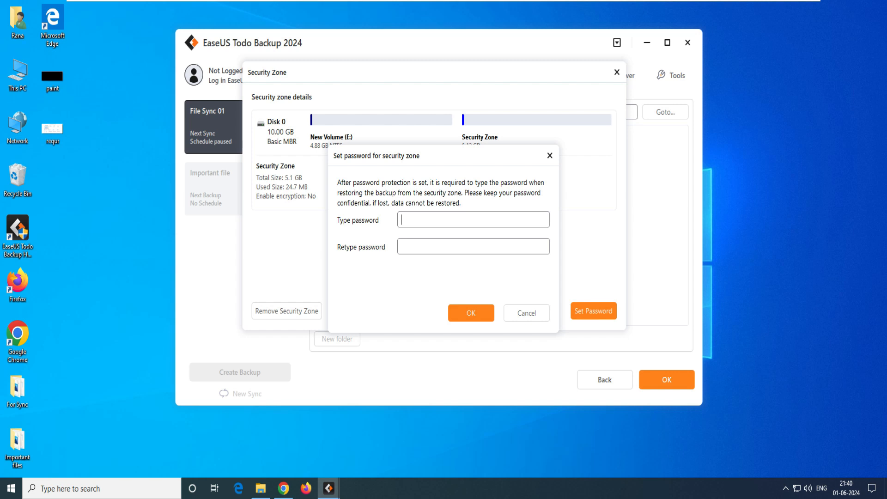
type("123")
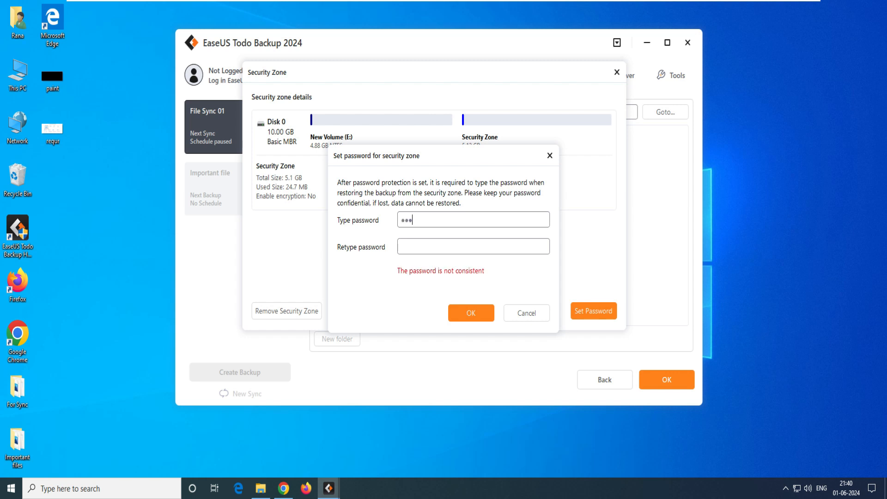
type("456789")
key("Tab")
type("123456789")
key("Return")
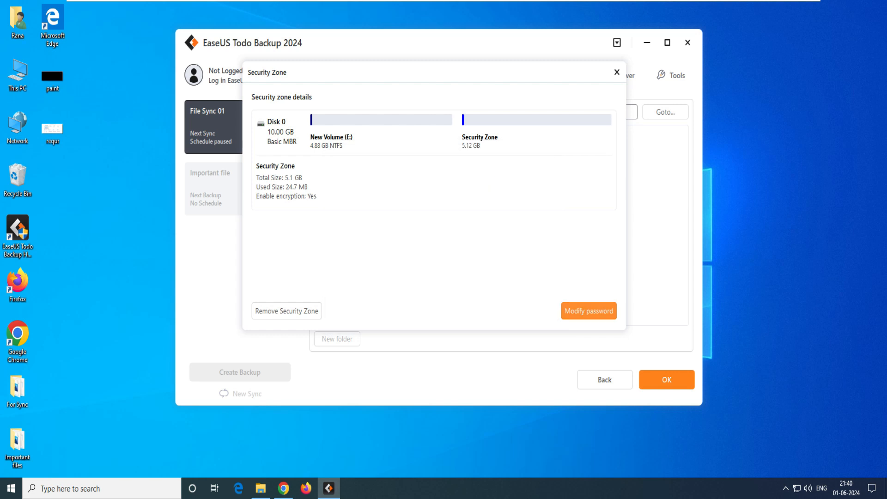
left_click(617, 72)
left_click(260, 488)
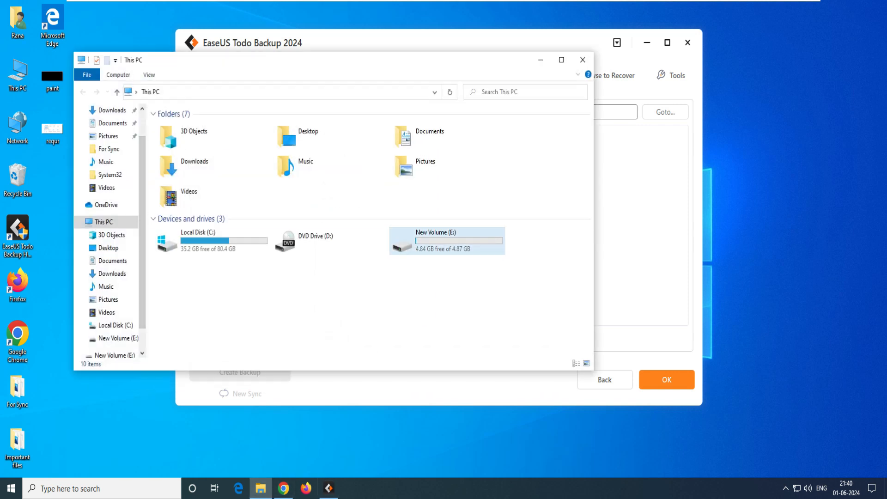
right_click(122, 222)
left_click(138, 245)
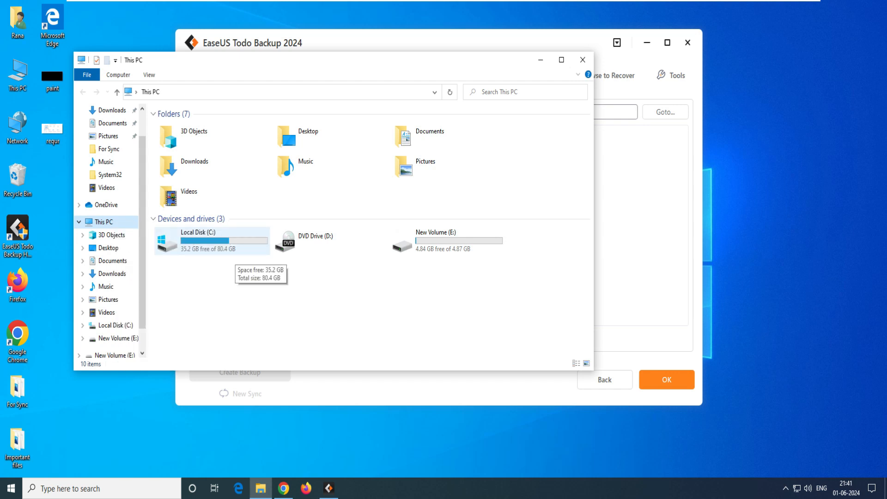
left_click(61, 147)
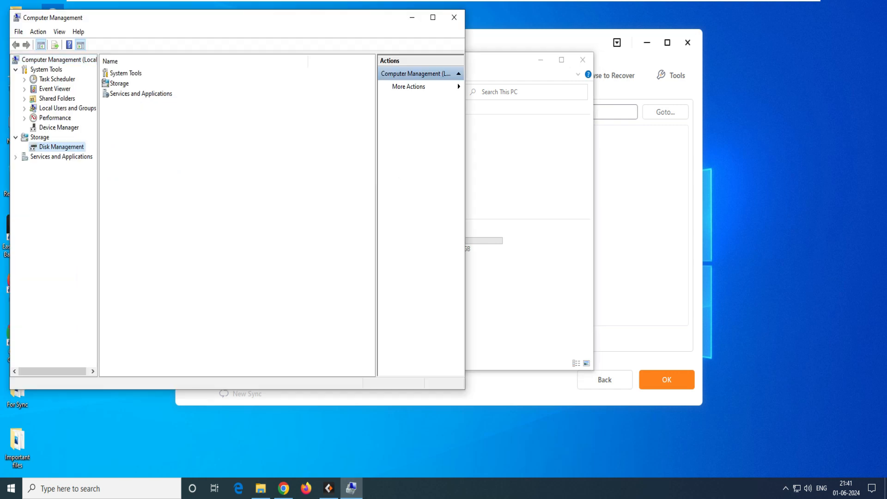
left_click(281, 252)
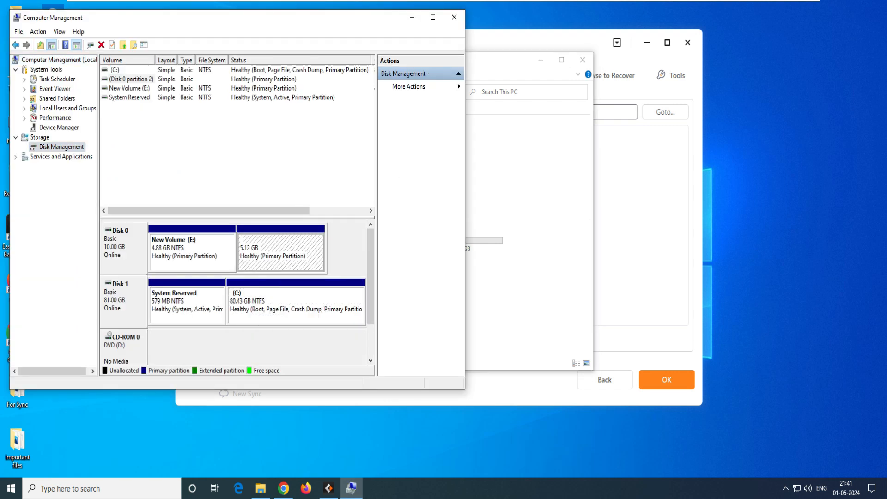
left_click_drag(371, 276, 371, 276)
Close Computer Management and This PC, then start a new file backup
left_click(455, 17)
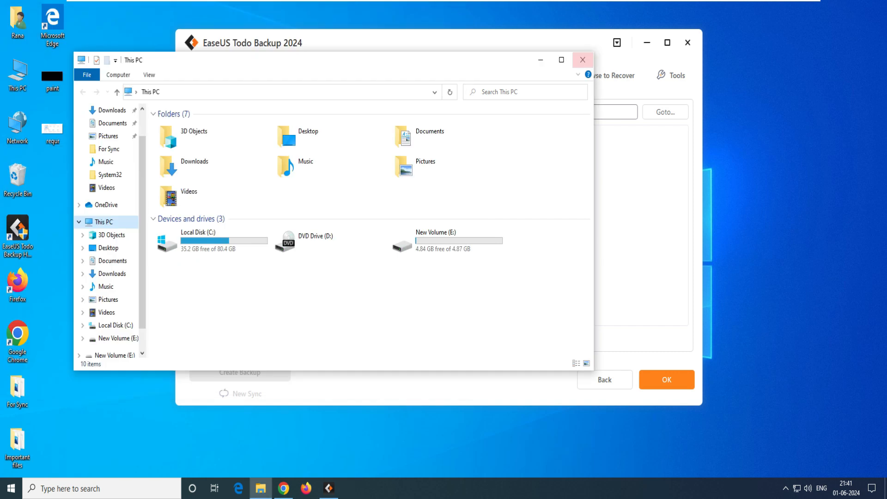
left_click(582, 60)
left_click(605, 380)
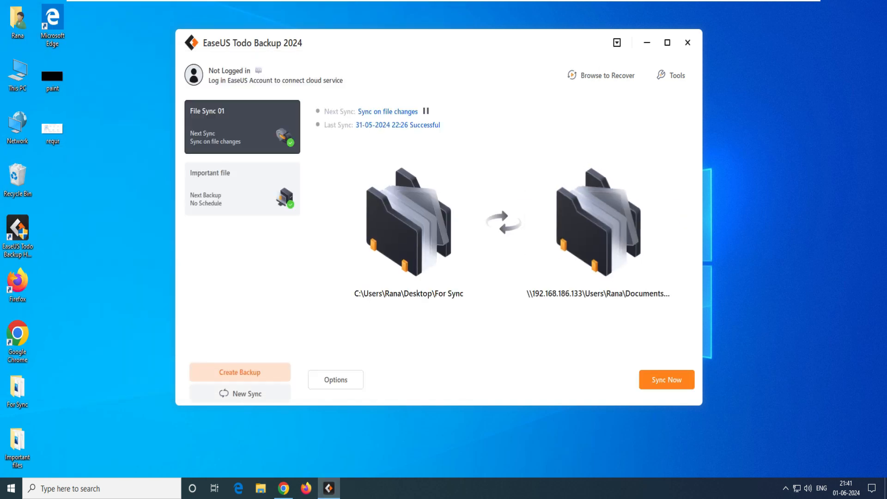
left_click(240, 373)
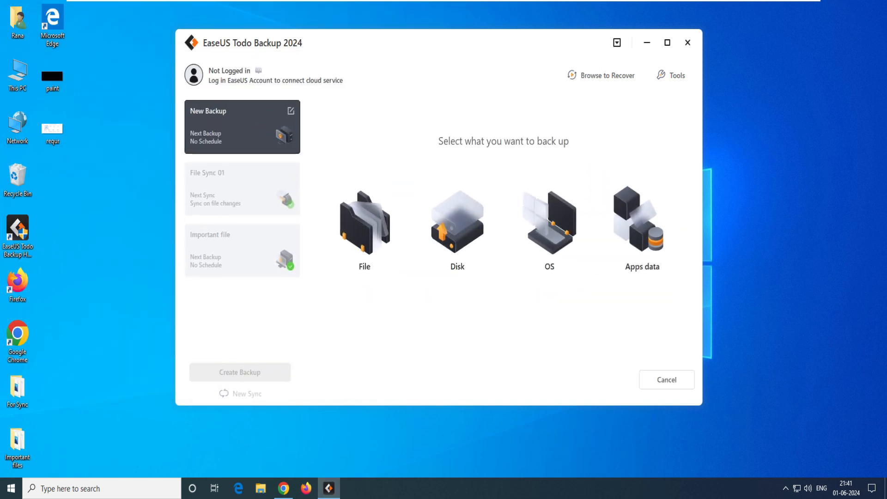
left_click(366, 226)
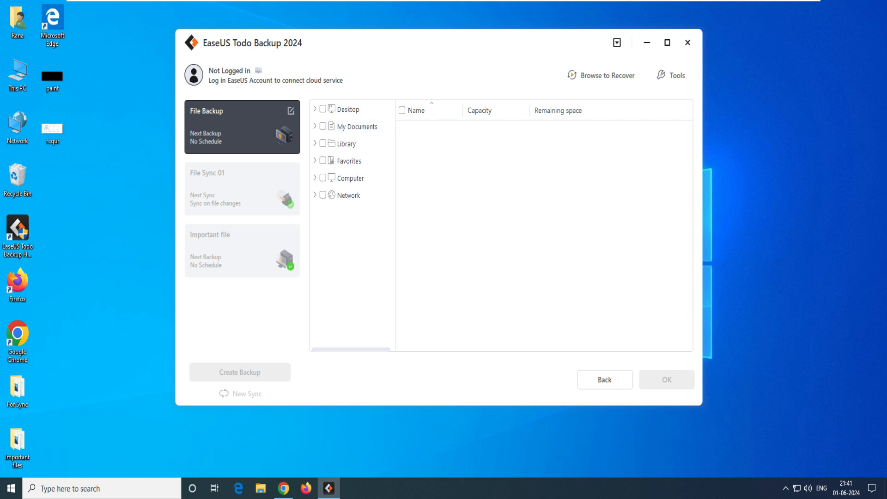
Tick the Desktop's Important files folder as the source and show the destination choices
left_click(348, 109)
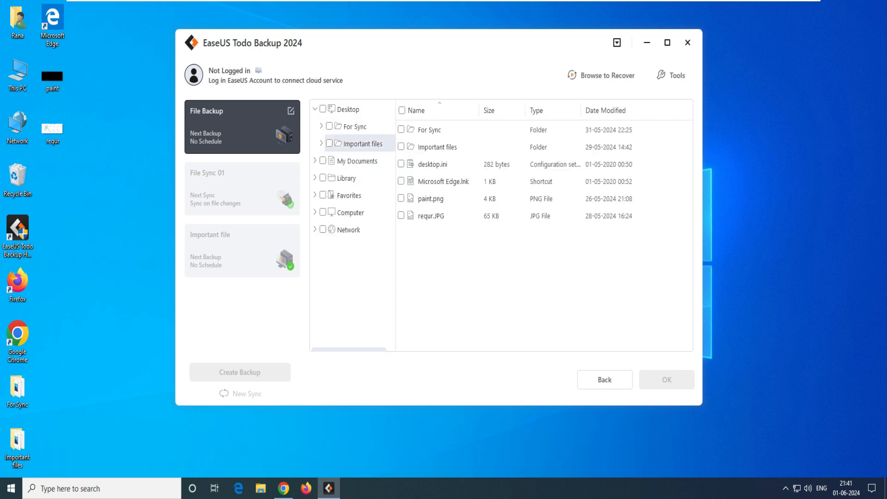
left_click(362, 143)
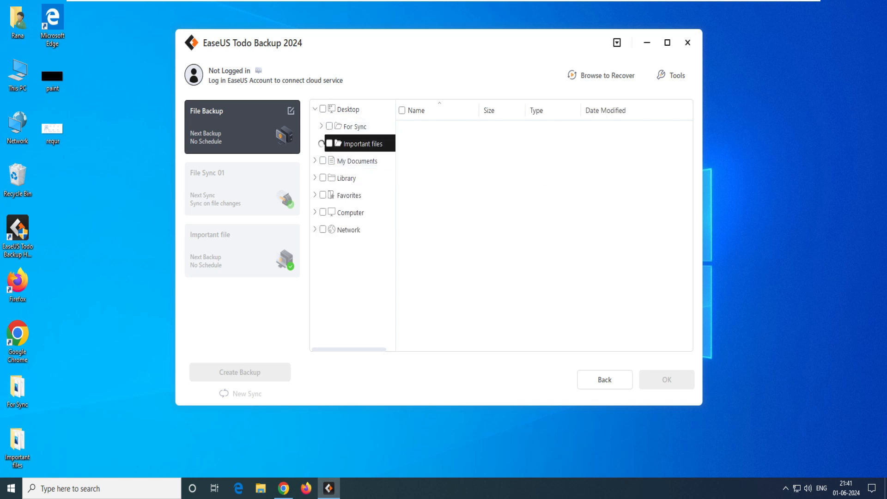
left_click(329, 143)
left_click(667, 380)
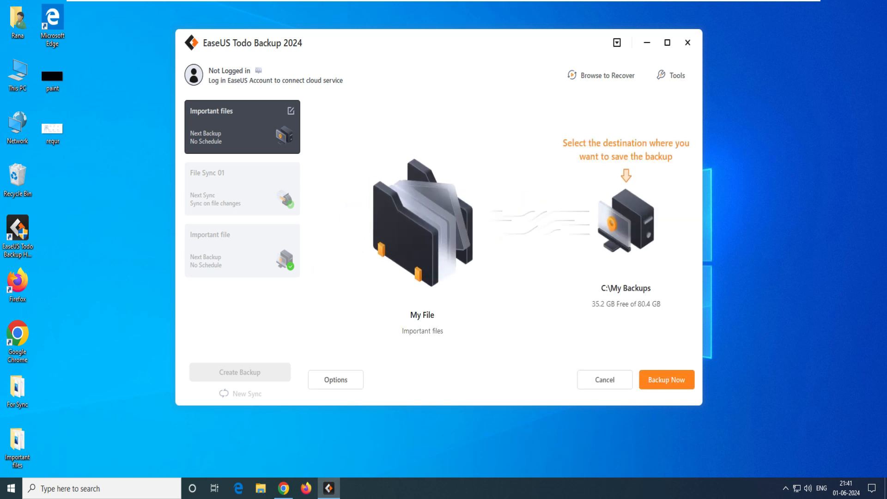
left_click(627, 222)
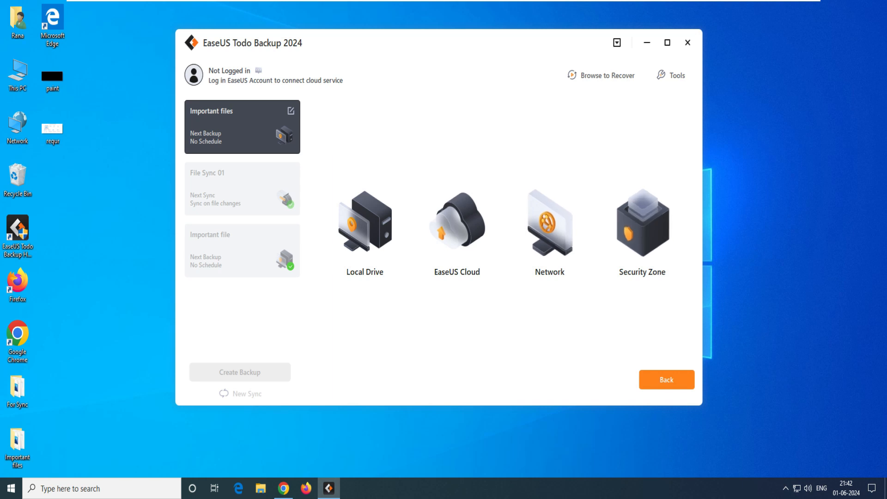
Back up Important files to the Security Zone, entering the zone password to run it
left_click(643, 227)
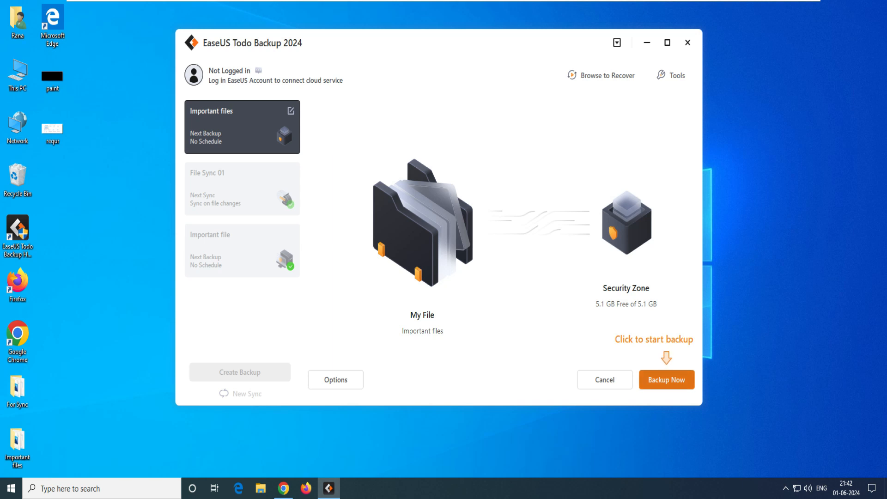
left_click(667, 379)
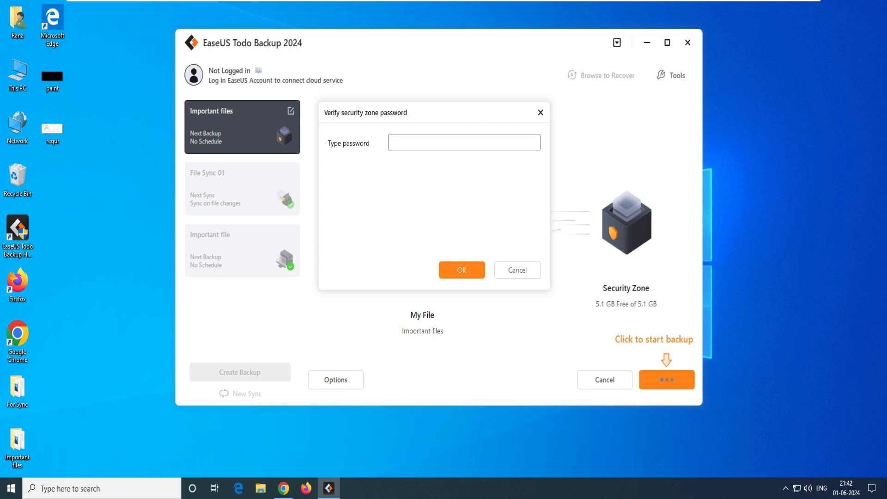
type("12345678")
key("Return")
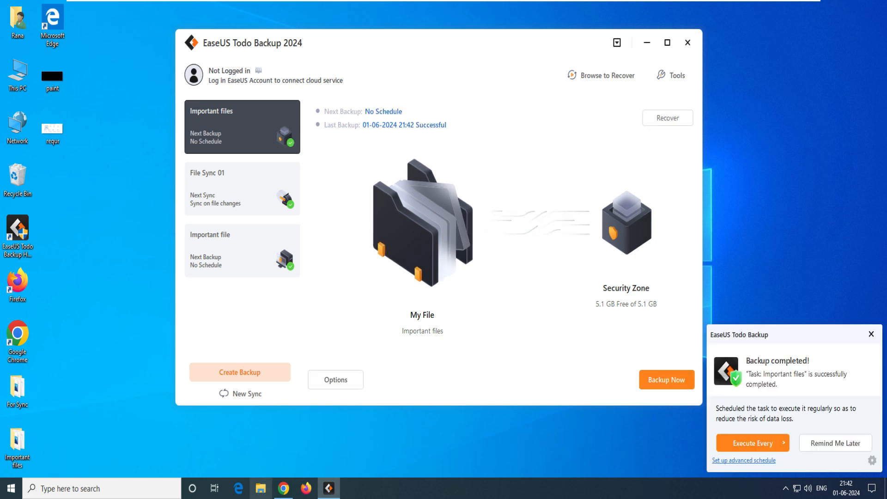
Briefly view the drives in File Explorer, then open the Tools panel with Security Zone
left_click(261, 488)
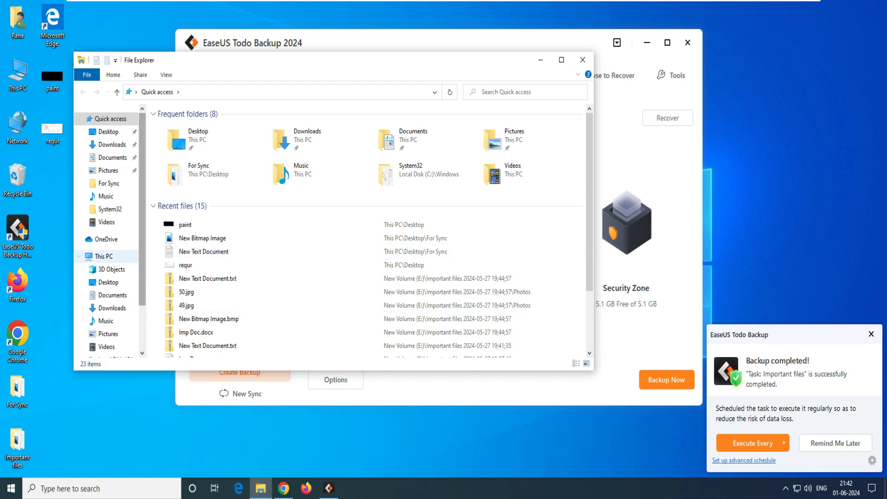
left_click(103, 256)
left_click(582, 59)
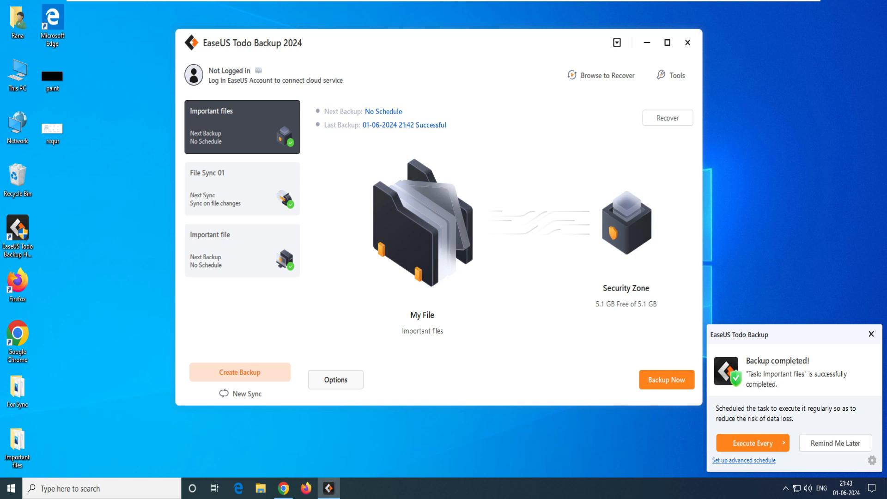
left_click(670, 76)
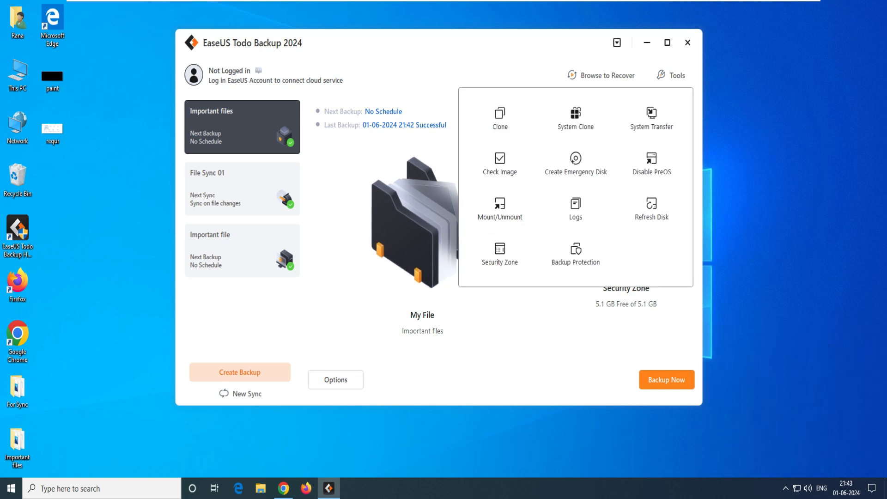
Remove the Security Zone and its images using the zone password, then close the dialog
left_click(500, 252)
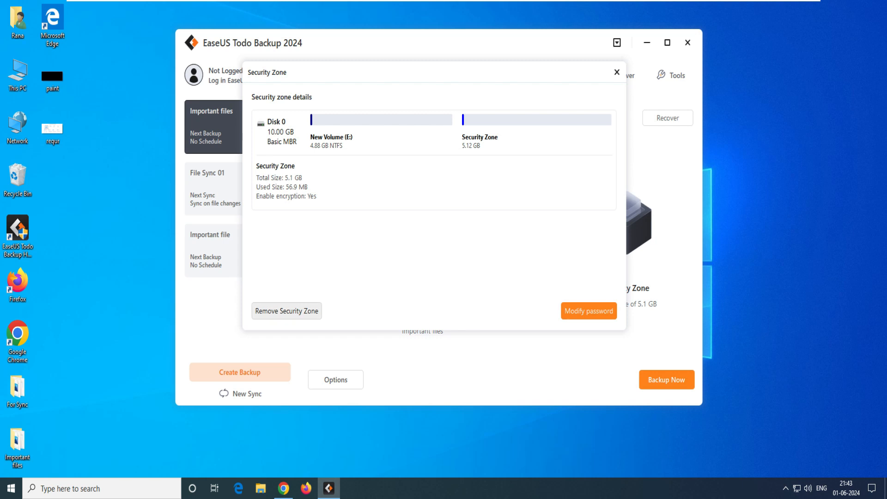
left_click(287, 311)
type("*********")
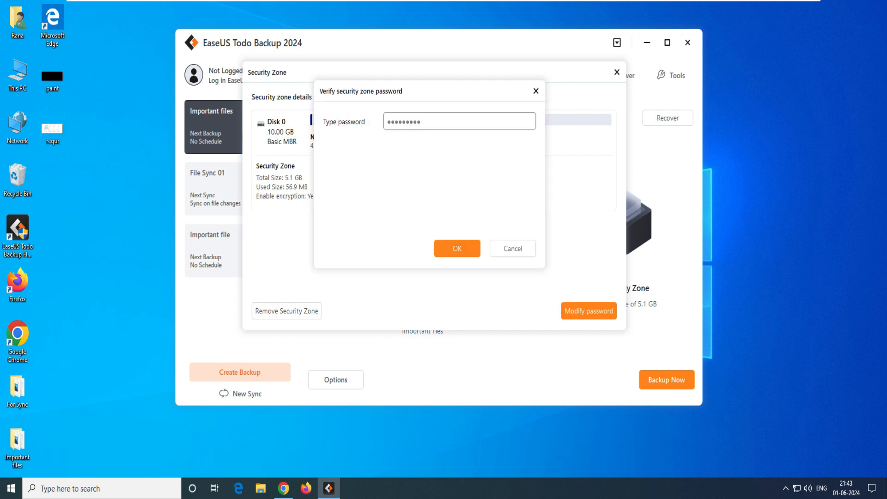
key("Return")
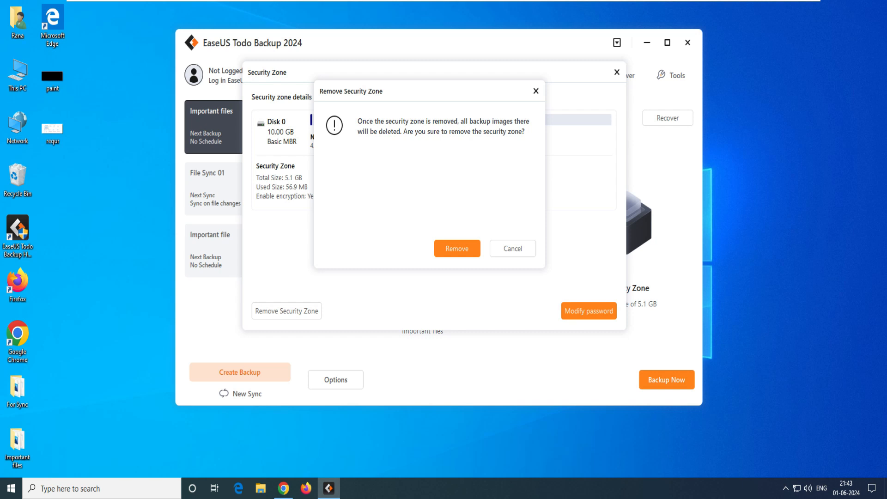
left_click(457, 249)
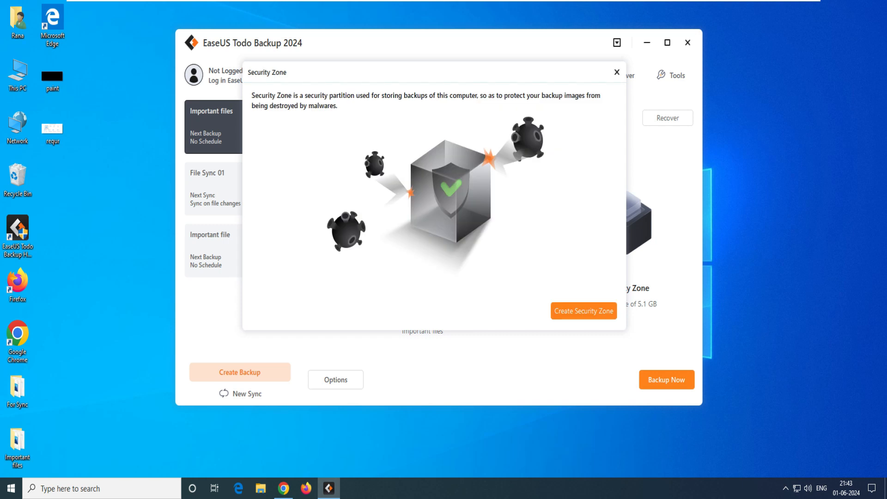
left_click(617, 72)
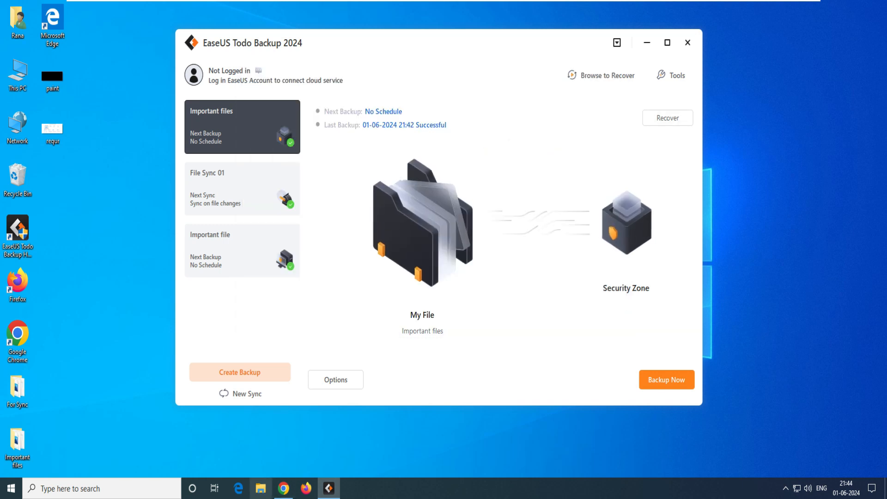
Confirm New Volume (E:) shows 4.84 GB free of 4.87 GB, then open Computer Management
left_click(261, 488)
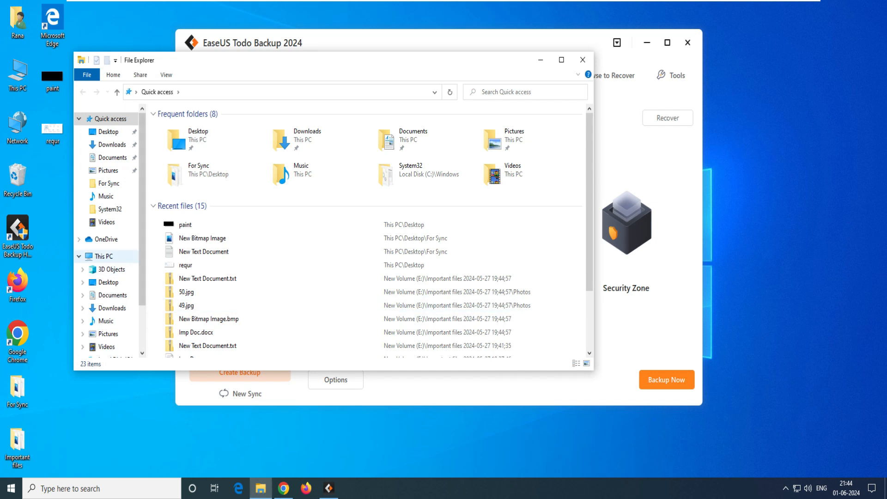
left_click(104, 256)
right_click(439, 287)
left_click(443, 240)
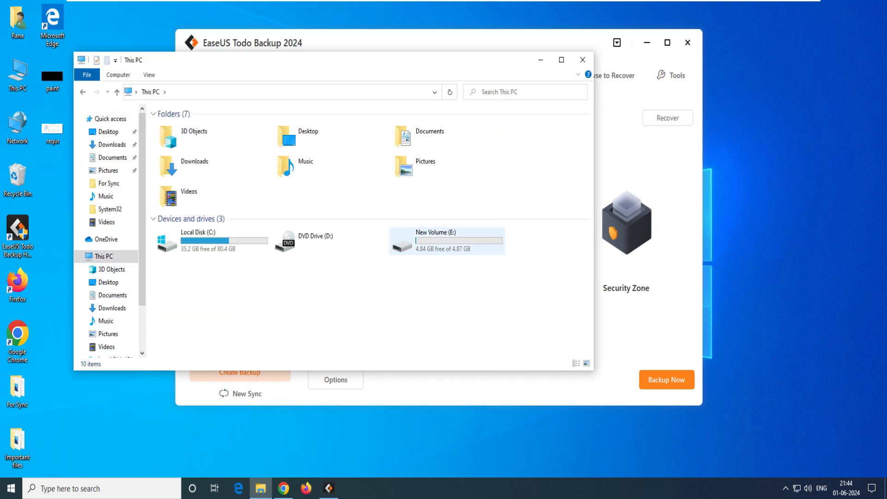
left_click(441, 291)
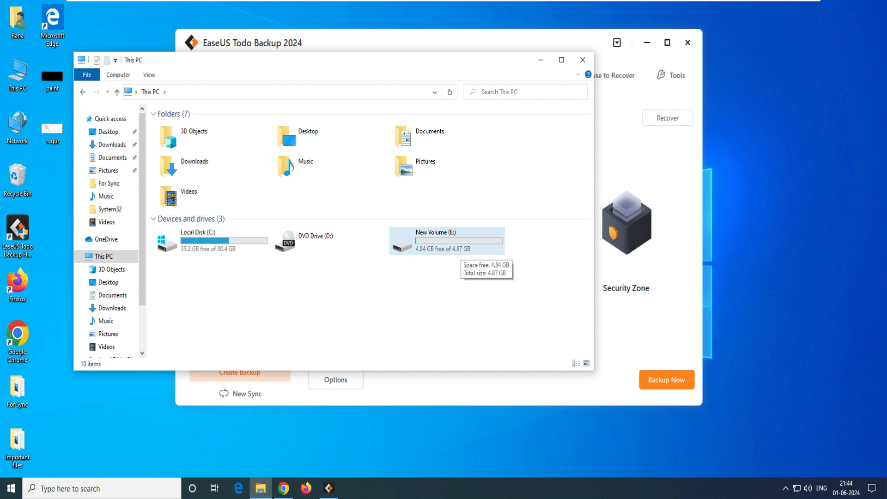
right_click(111, 255)
left_click(136, 277)
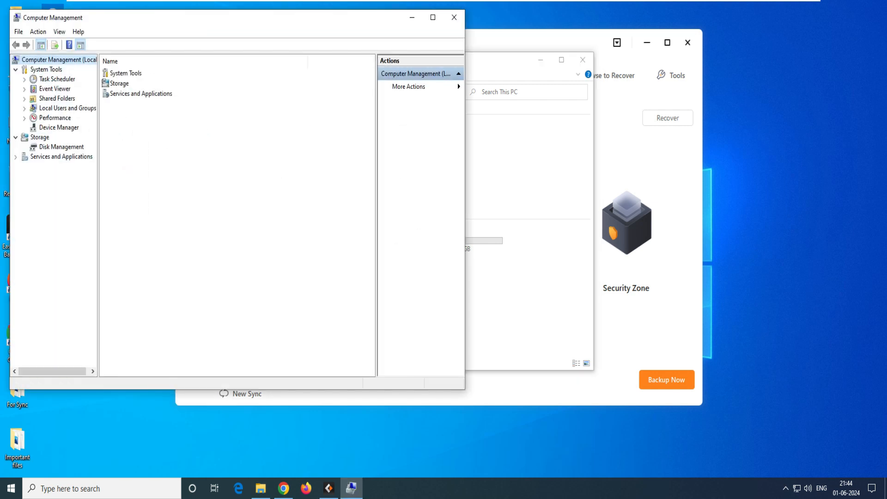
Extend New Volume (E:) by all 5240 MB unallocated to reach 10.00 GB, then refresh This PC
left_click(61, 147)
right_click(215, 245)
key("Escape")
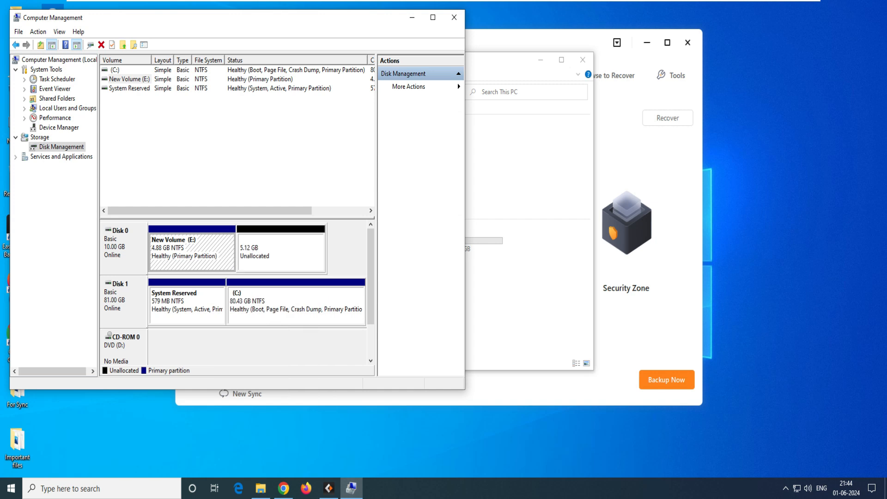
right_click(198, 244)
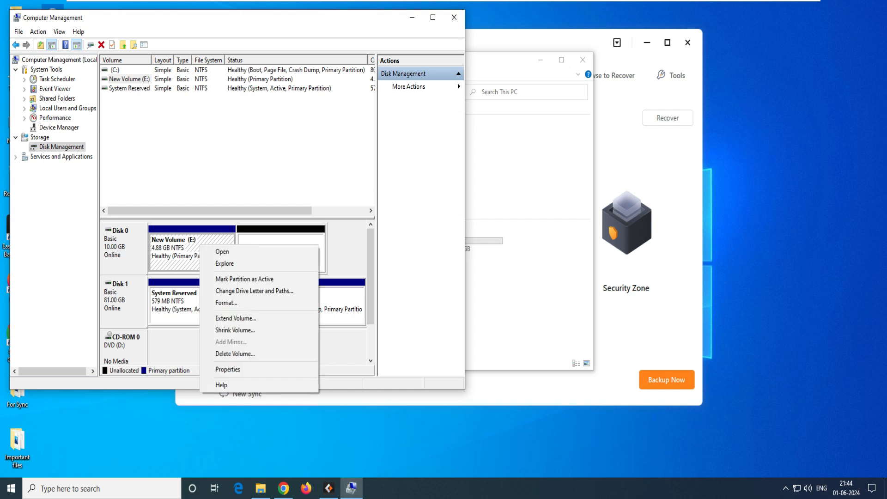
key("Escape")
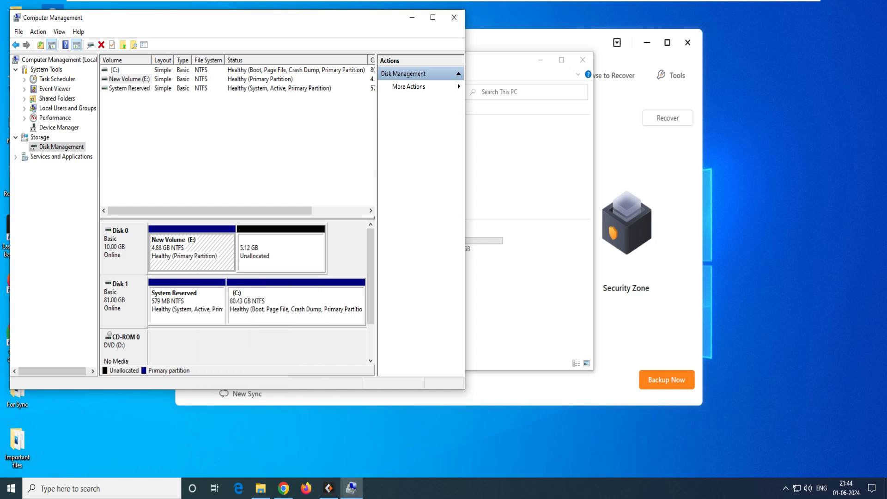
right_click(198, 244)
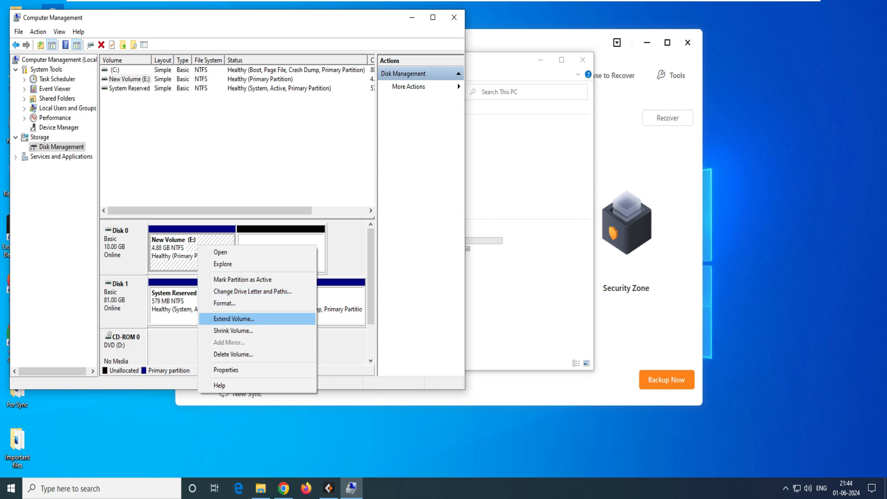
left_click(234, 319)
left_click(279, 272)
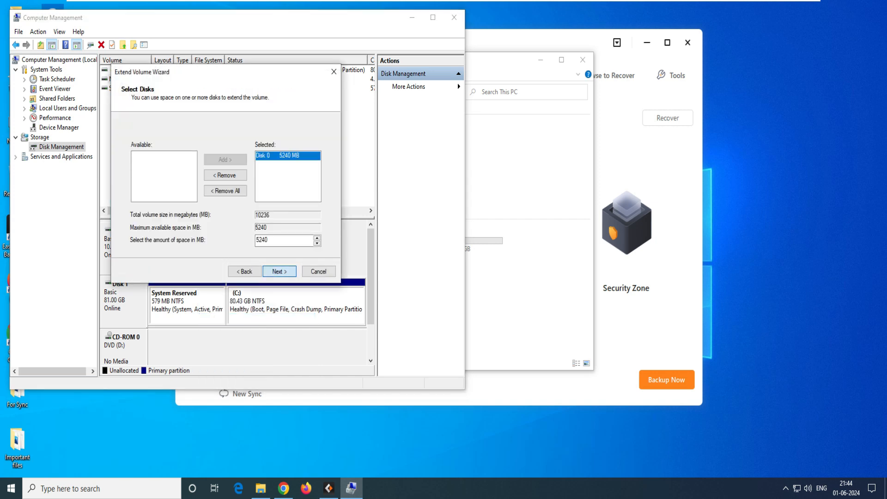
left_click(279, 272)
left_click(279, 271)
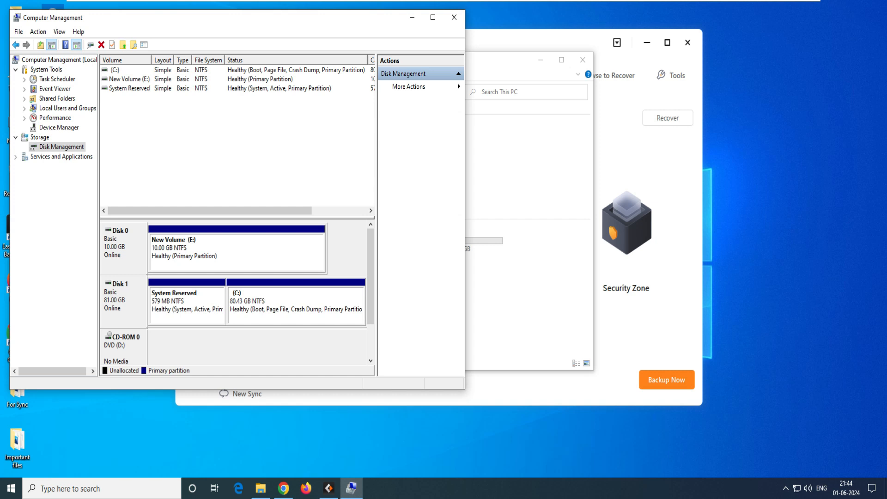
right_click(512, 279)
left_click(532, 318)
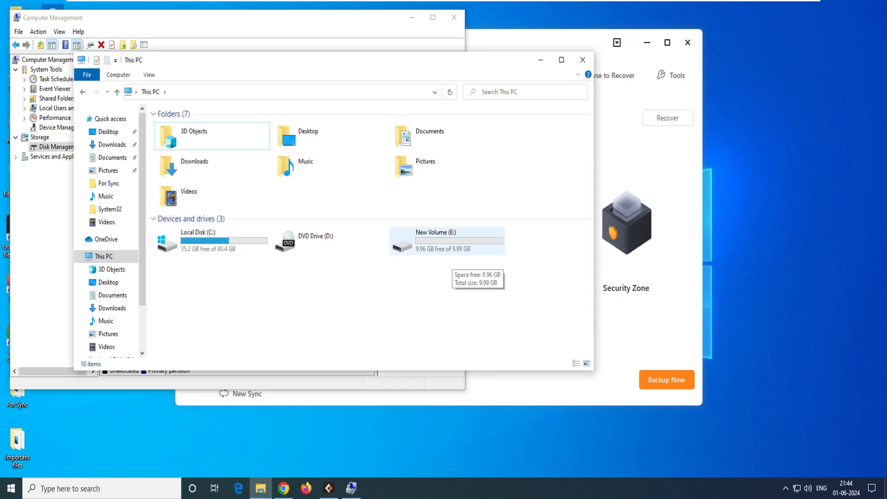
Refresh the This PC drive list and check that New Volume (E:) is back to 9.99 GB total
right_click(468, 275)
left_click(493, 319)
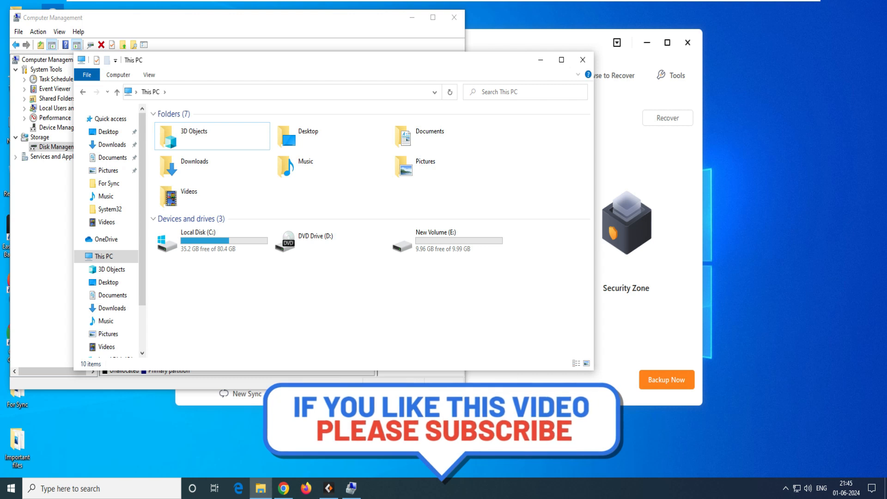
left_click(447, 241)
right_click(454, 247)
left_click(427, 296)
left_click(428, 296)
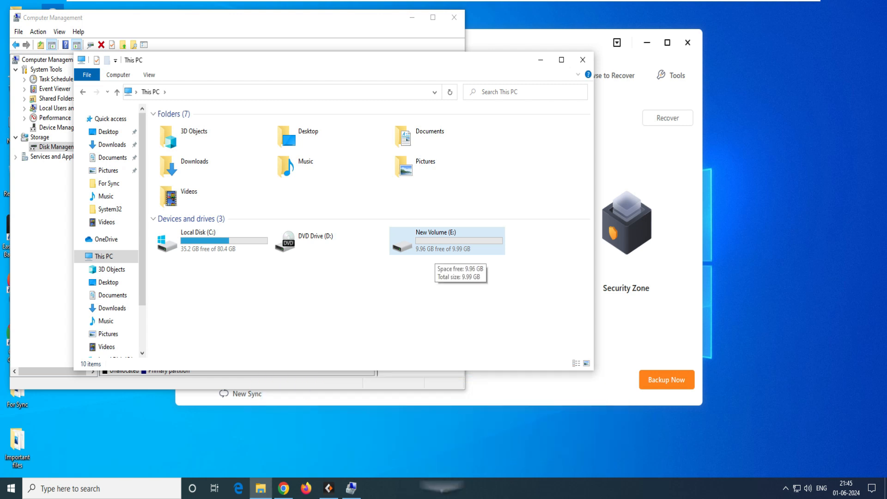